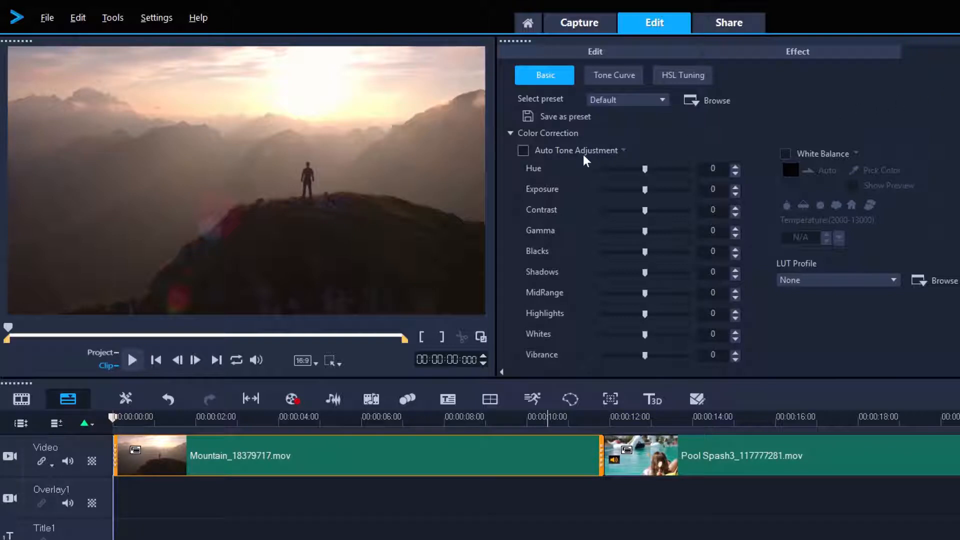
# - Apply Auto Tone Adjustment at the Darker level and enable White Balance on the Mountain_18379717.mov clip
pyautogui.click(523, 150)
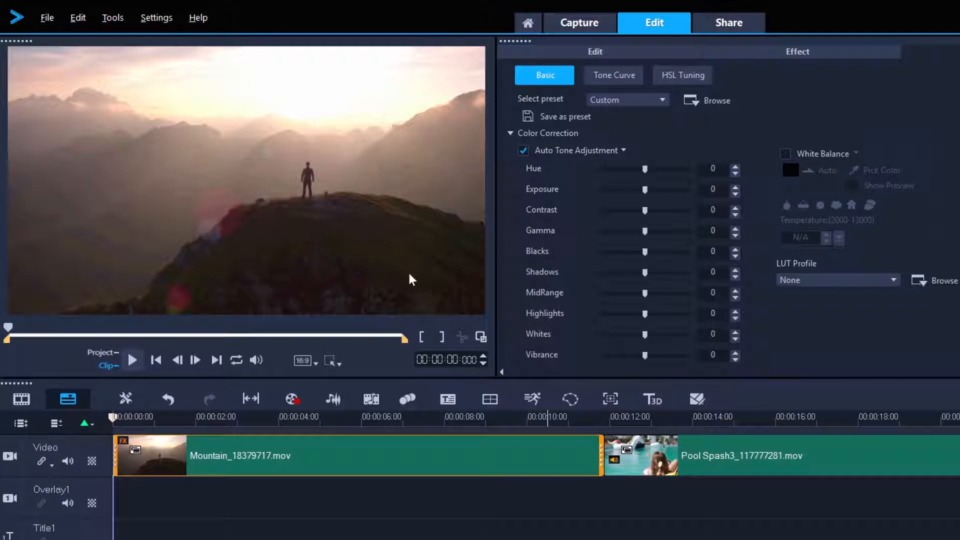
pyautogui.click(623, 151)
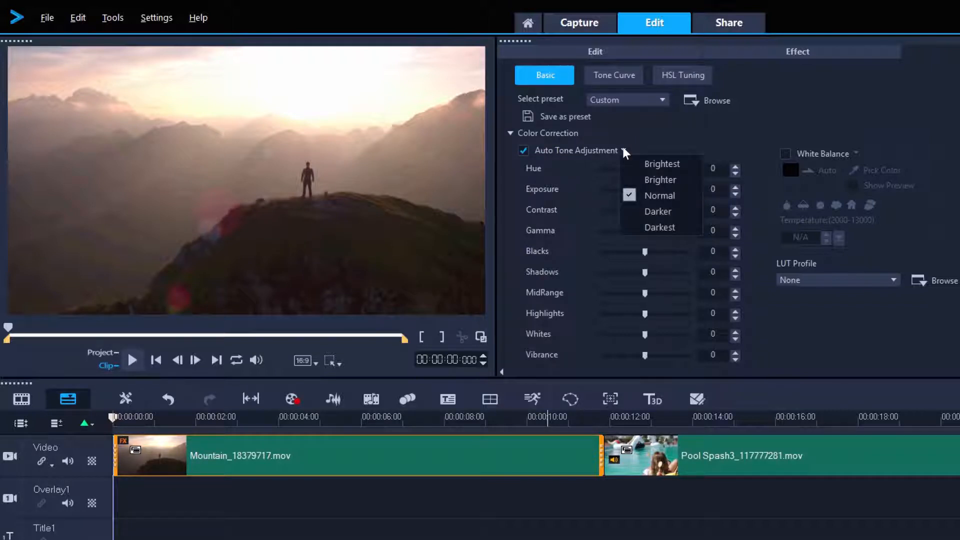
pyautogui.click(651, 212)
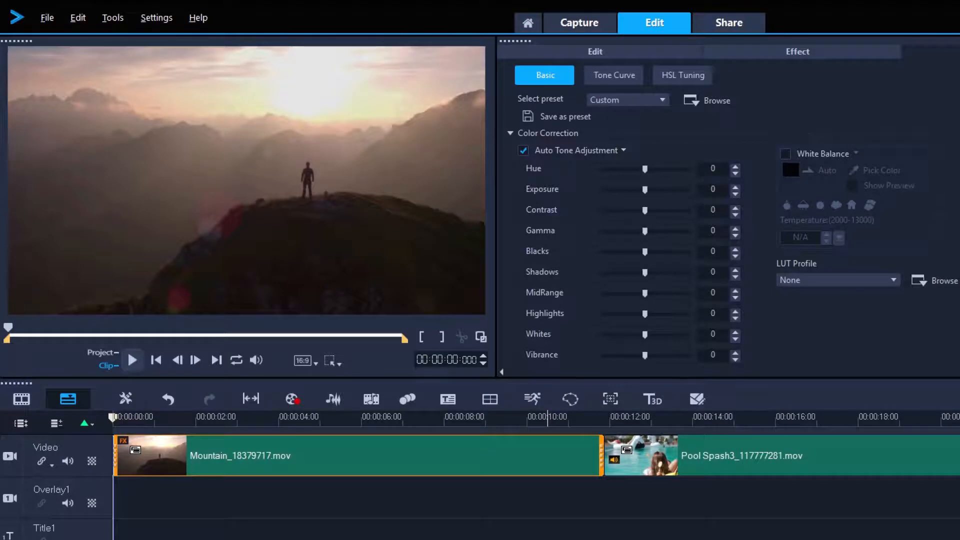
pyautogui.click(784, 155)
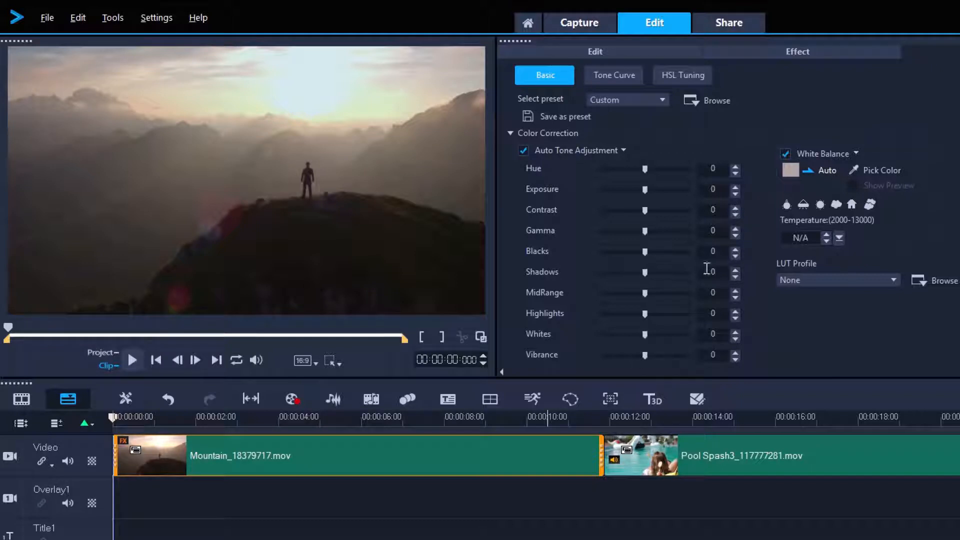
# - Move the playhead to about 18 seconds and open the color settings of the Pool Spash3_117777281.mov clip
pyautogui.click(613, 417)
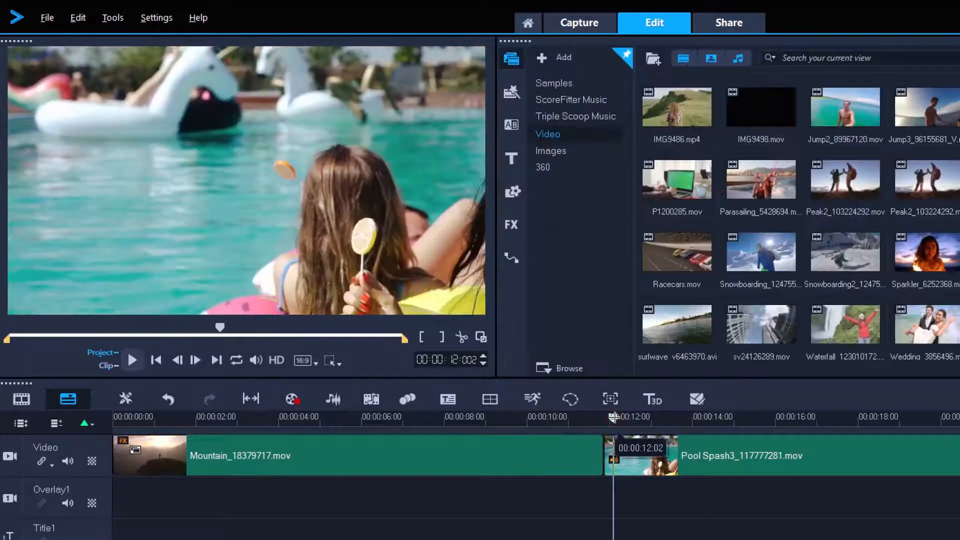
pyautogui.moveTo(613, 417); pyautogui.dragTo(637, 417)
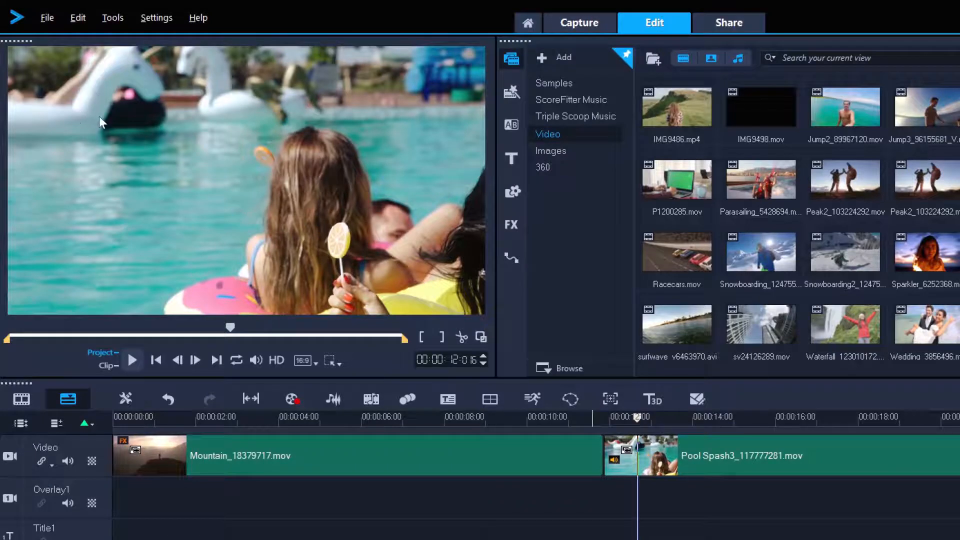
pyautogui.moveTo(637, 418); pyautogui.dragTo(870, 415)
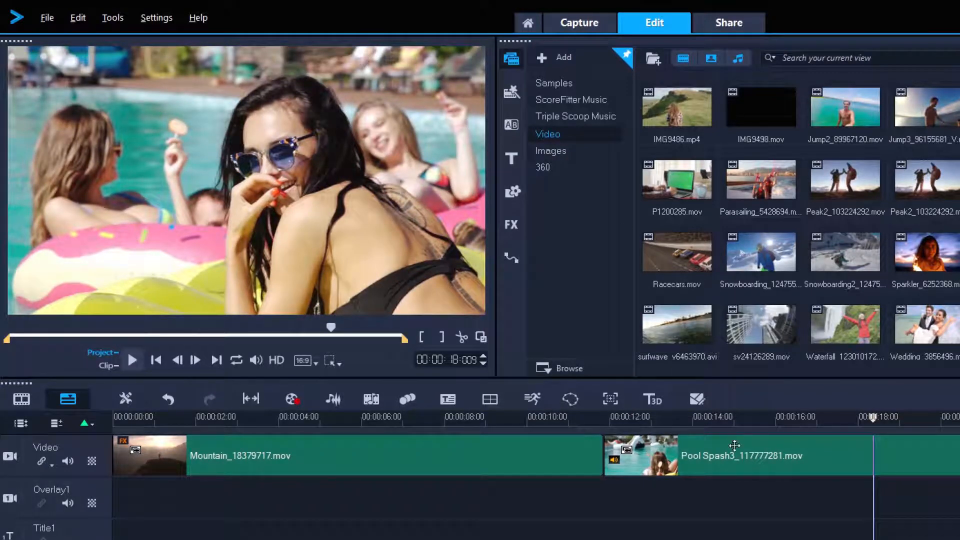
pyautogui.doubleClick(734, 459)
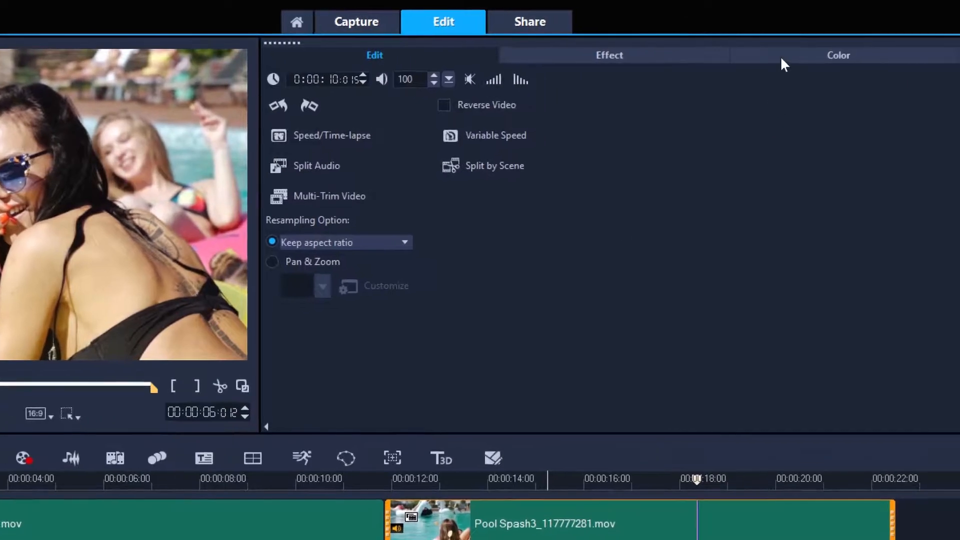
pyautogui.click(942, 57)
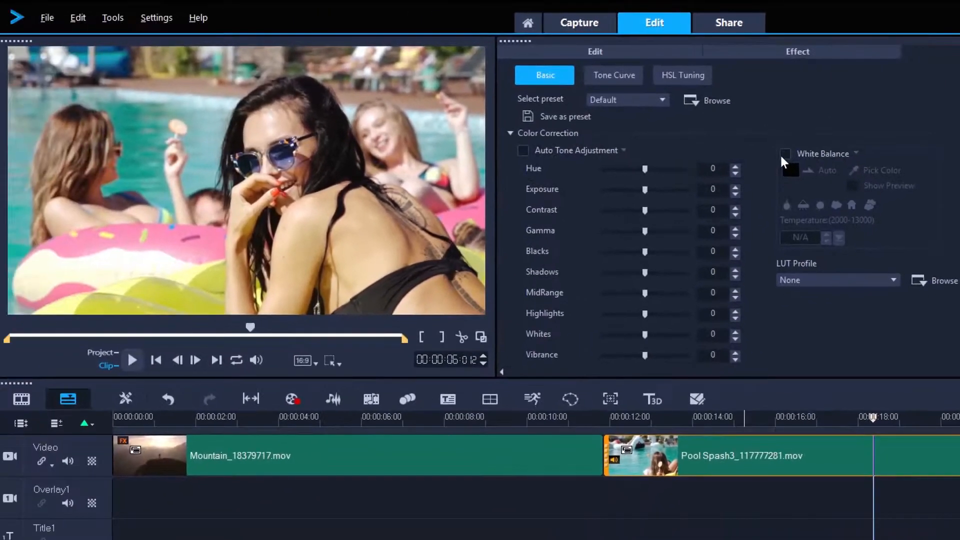
# - Enable White Balance on the pool clip and sample a white point from the background of the preview image
pyautogui.click(595, 173)
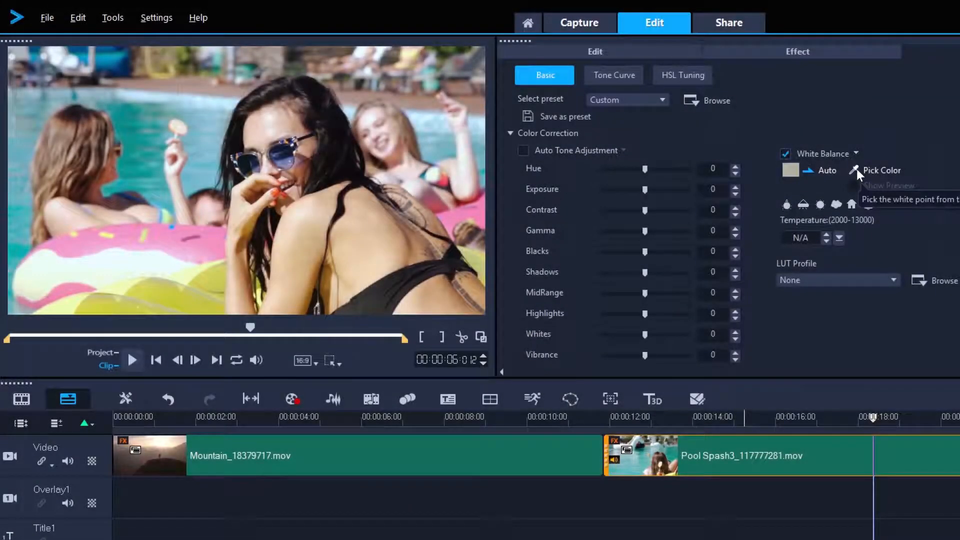
pyautogui.click(855, 170)
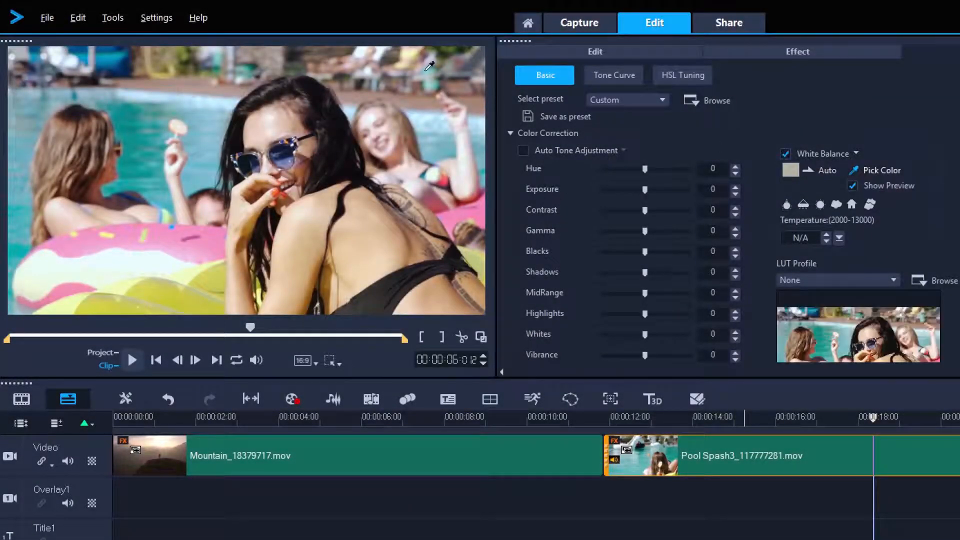
pyautogui.click(361, 49)
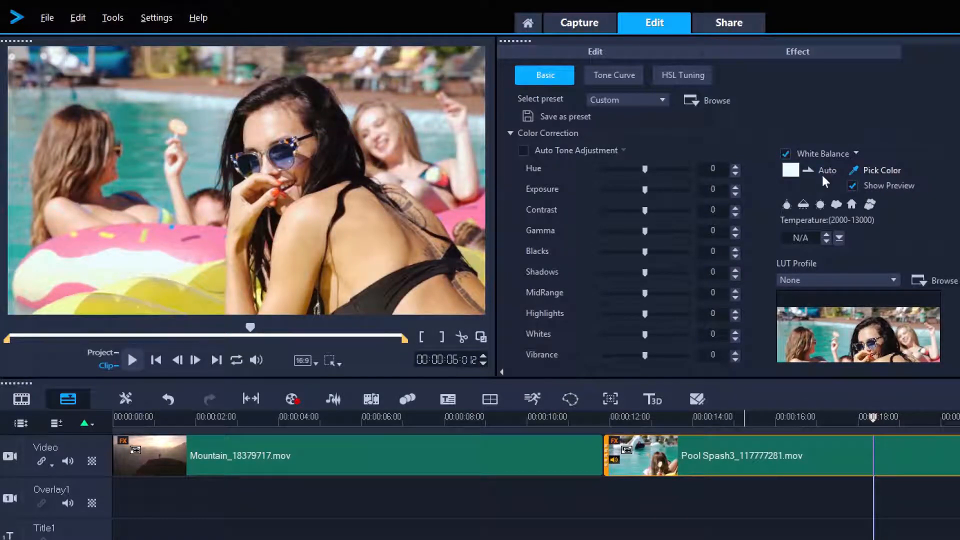
pyautogui.click(850, 171)
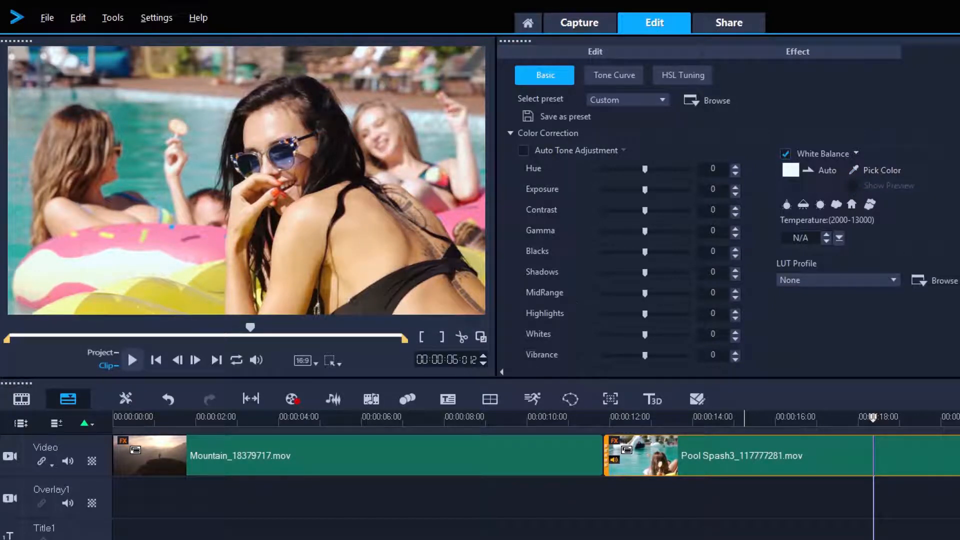
# - Try the cloudy, Shade and 3800-temperature white balance presets on the pool clip, and turn White Balance off
pyautogui.click(838, 205)
pyautogui.click(852, 204)
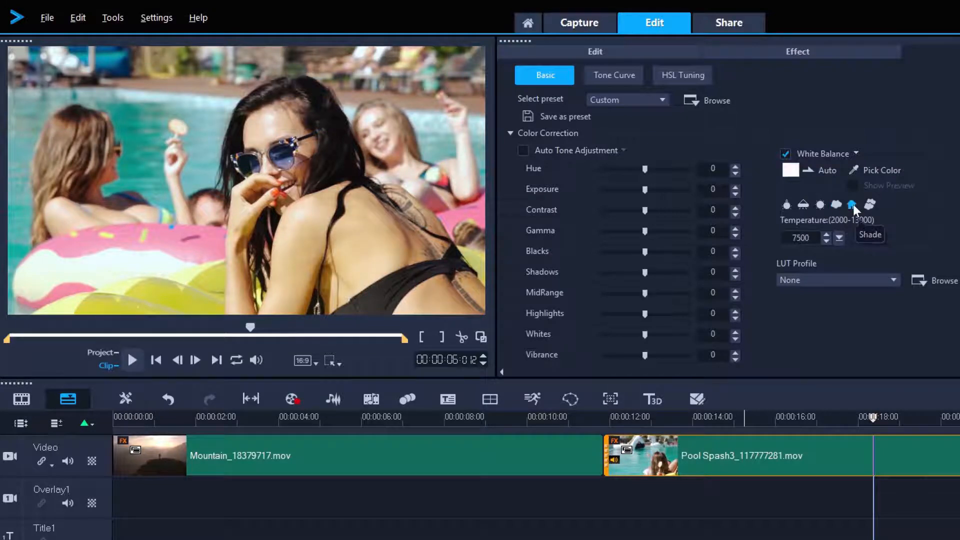
pyautogui.click(802, 205)
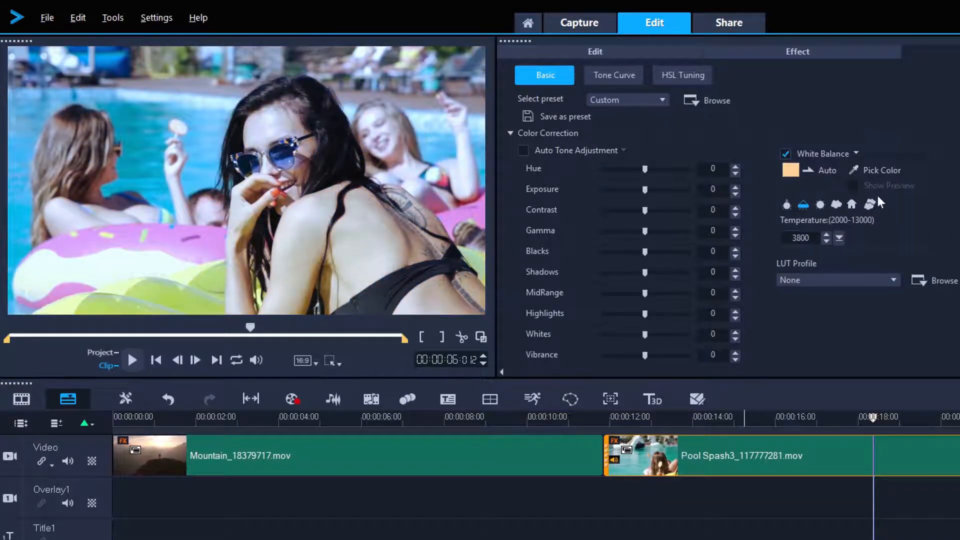
pyautogui.click(785, 154)
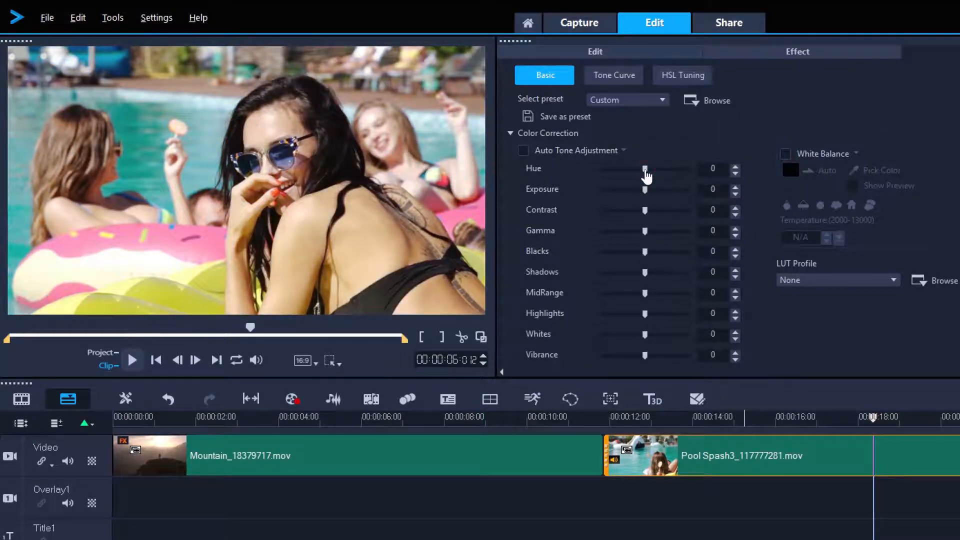
# - Try Hue at 16, a changed Exposure and Contrast at 30 on the pool clip, resetting each to default
pyautogui.moveTo(646, 175)
pyautogui.mouseDown()
pyautogui.moveTo(635, 175)
pyautogui.moveTo(653, 171)
pyautogui.mouseUp()
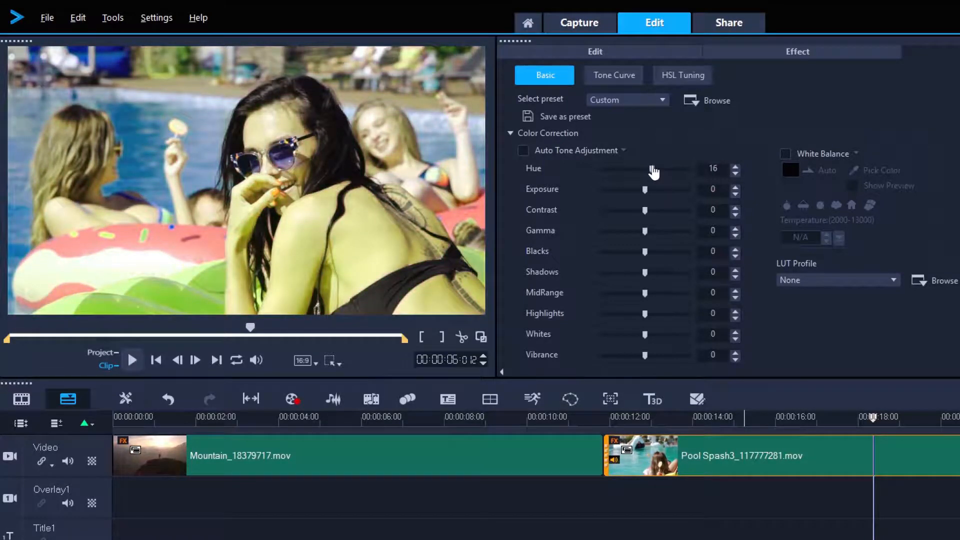
pyautogui.doubleClick(652, 169)
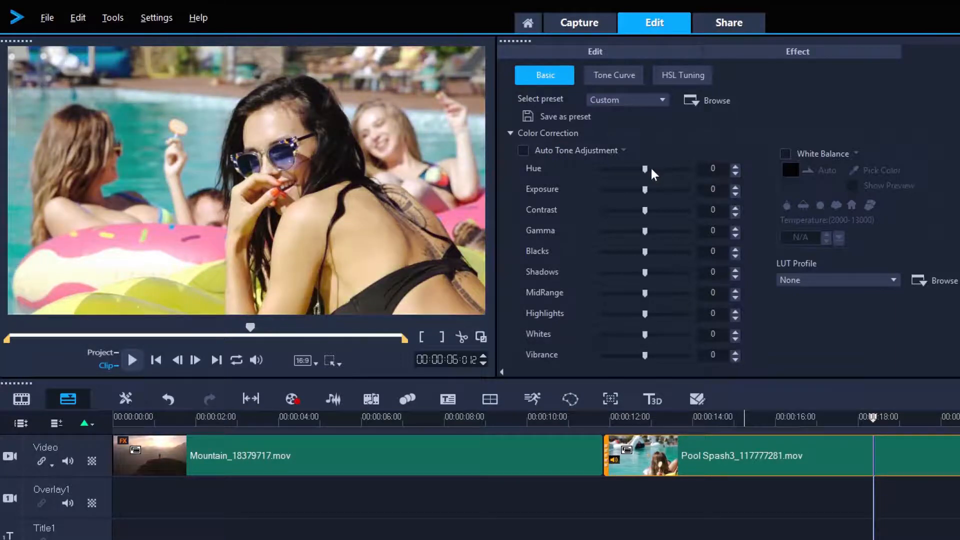
pyautogui.moveTo(646, 192); pyautogui.dragTo(660, 214)
pyautogui.doubleClick(649, 189)
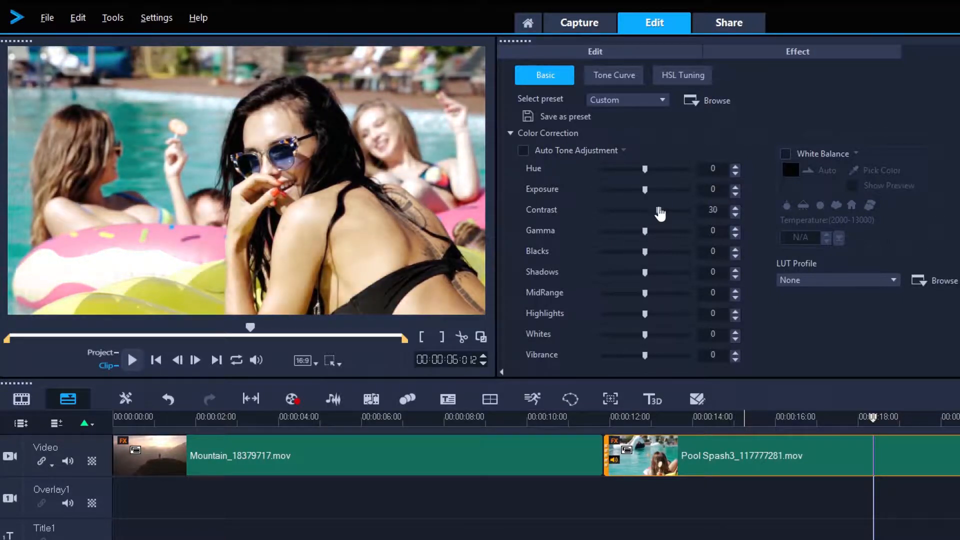
pyautogui.doubleClick(658, 212)
# - Try Blacks at 41 and Highlights at 43 on the pool clip, resetting each to default
pyautogui.moveTo(645, 253); pyautogui.dragTo(665, 254)
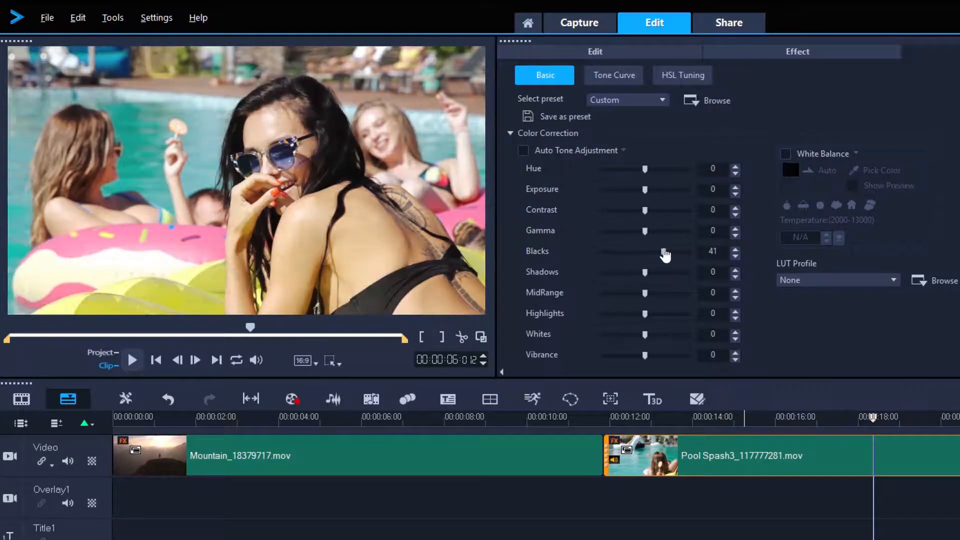
pyautogui.doubleClick(664, 253)
pyautogui.moveTo(645, 316); pyautogui.dragTo(665, 316)
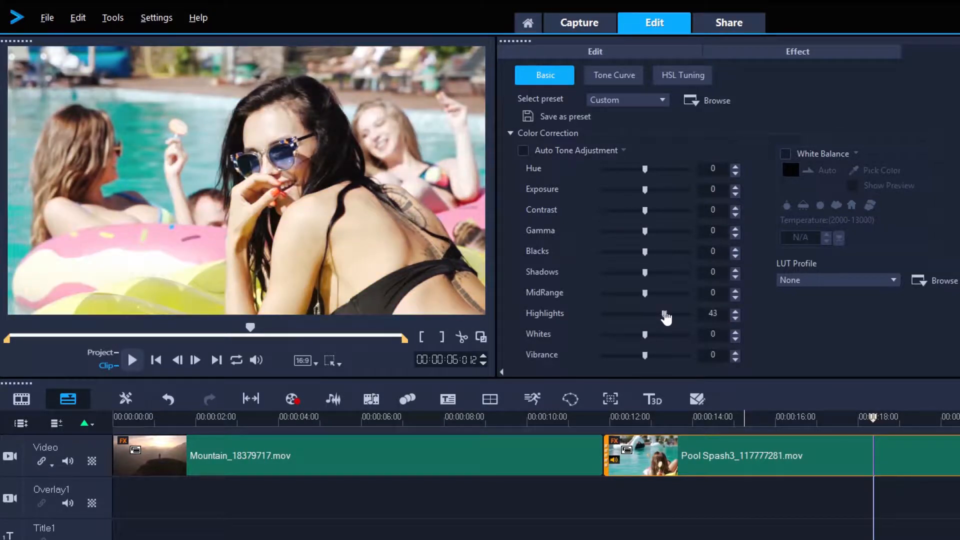
pyautogui.doubleClick(665, 316)
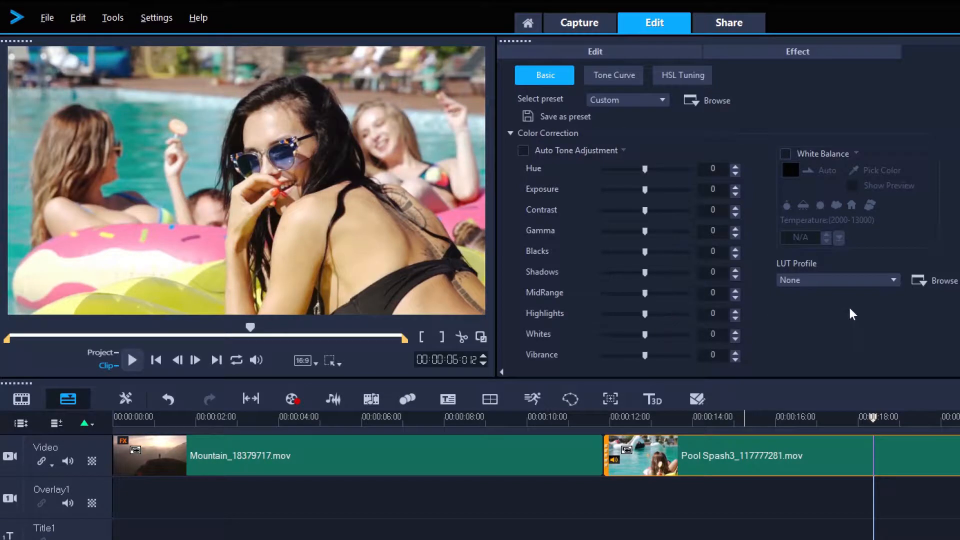
# - Try the From_SLog2SGumut_To_LC-709_.cube LUT profile on the pool clip, and apply IWLTBAP Aspen - Standard.cube instead
pyautogui.click(859, 285)
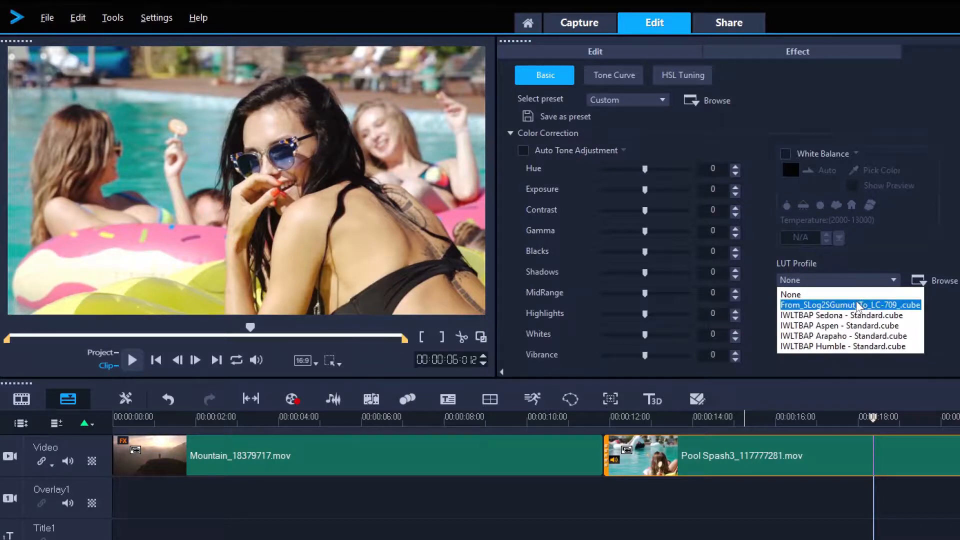
pyautogui.click(858, 305)
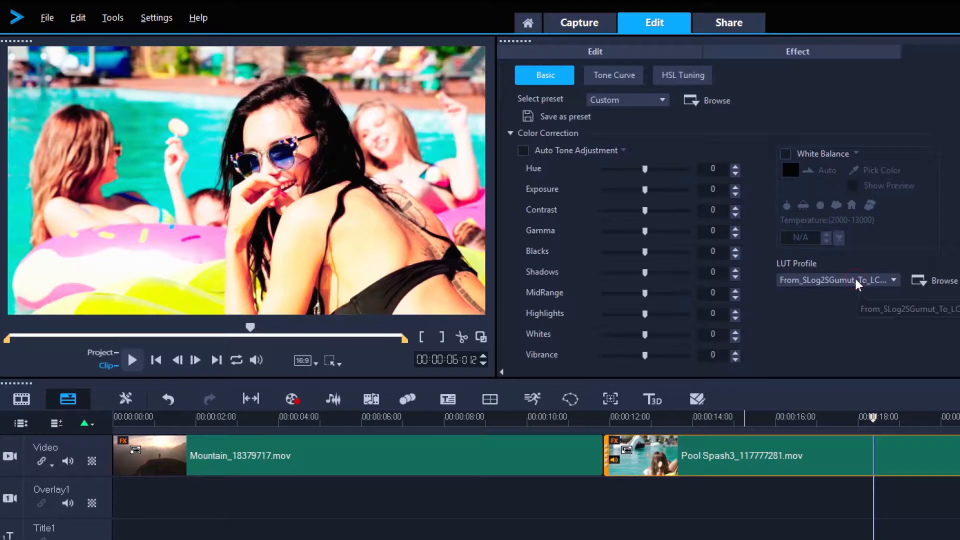
pyautogui.click(855, 280)
pyautogui.click(851, 325)
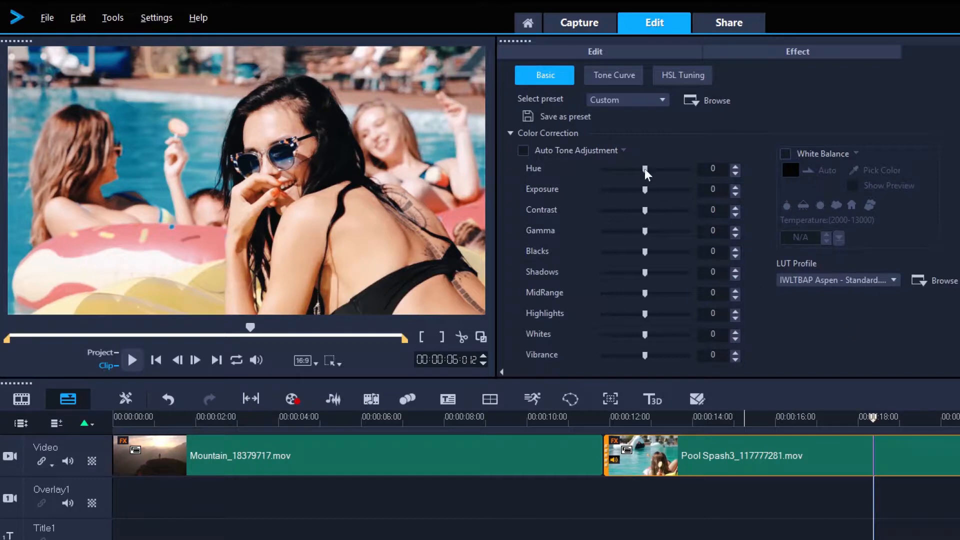
# - Set the pool clip's Hue to 7, Exposure to -4 and Contrast to 44
pyautogui.moveTo(648, 213); pyautogui.dragTo(607, 159)
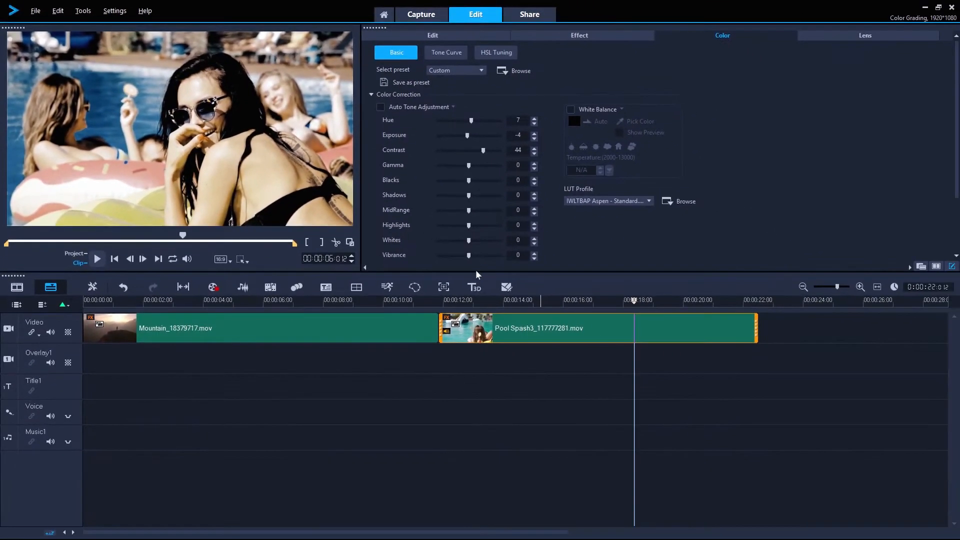